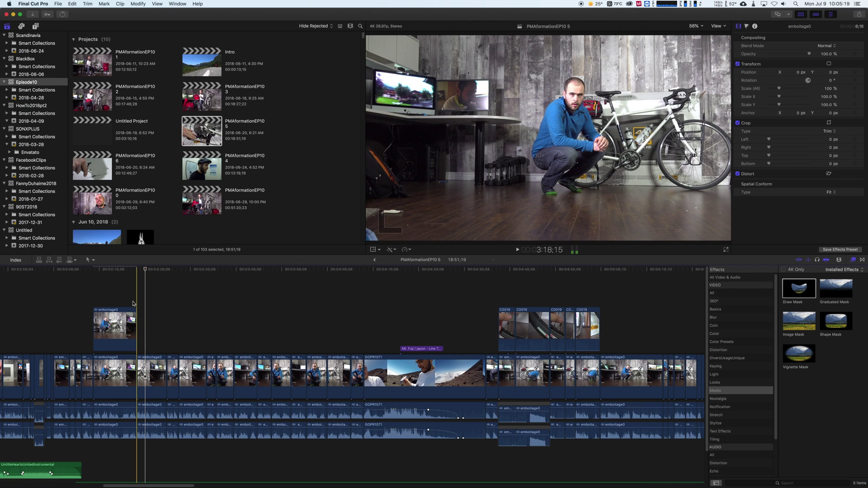
- Select the first connected emboitage0 clip to show its Gaussian and Draw Mask settings
{"action": "left_click", "coordinate": [127, 300]}
{"action": "left_click", "coordinate": [130, 319]}
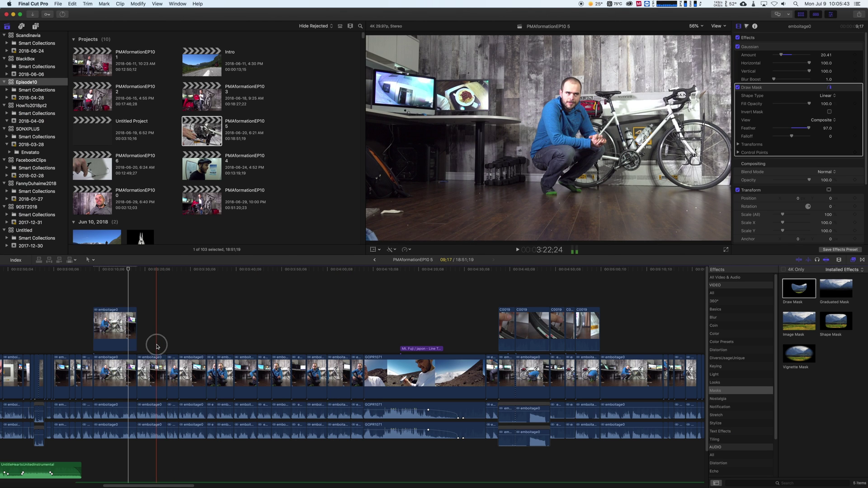
- Paste the twelve storyline clips as connected copies above, then show the first emboitage0 clip's Inspector
{"action": "left_click_drag", "start_coordinate": [157, 345], "coordinate": [360, 373]}
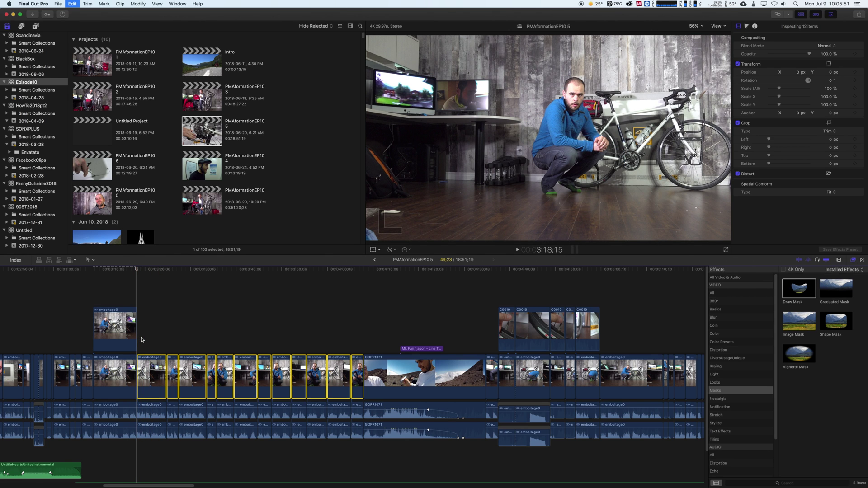
{"action": "key", "text": "super+v"}
{"action": "left_click", "coordinate": [356, 366]}
{"action": "left_click_drag", "start_coordinate": [357, 365], "coordinate": [149, 269]}
{"action": "left_click_drag", "start_coordinate": [161, 359], "coordinate": [156, 312]}
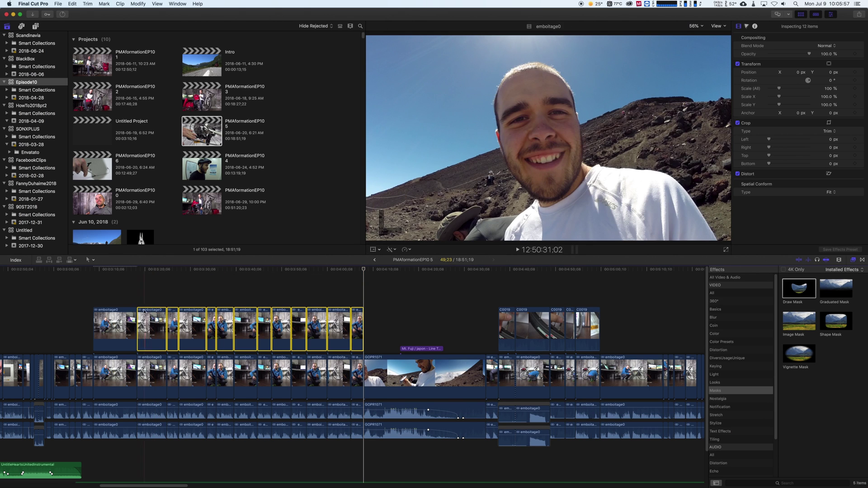
{"action": "left_click", "coordinate": [113, 324]}
{"action": "key", "text": "super+4"}
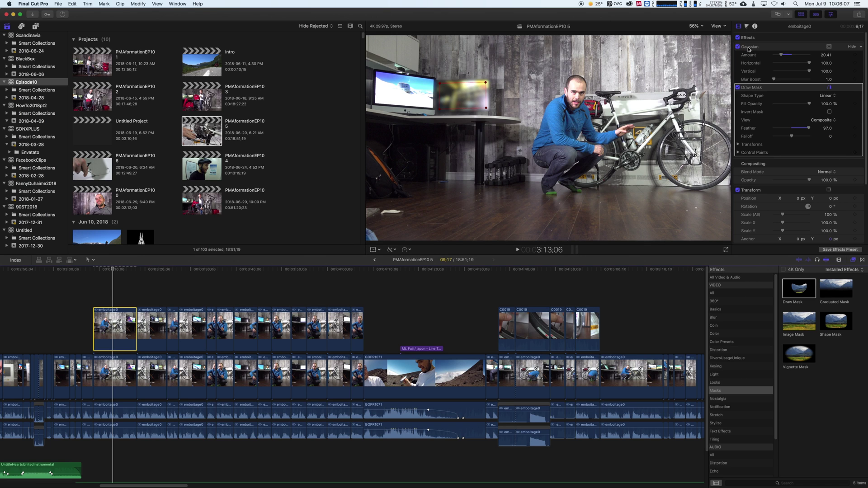
- Toggle Draw Mask and Gaussian off and on to compare, then start Save Effects Preset
{"action": "left_click", "coordinate": [738, 87]}
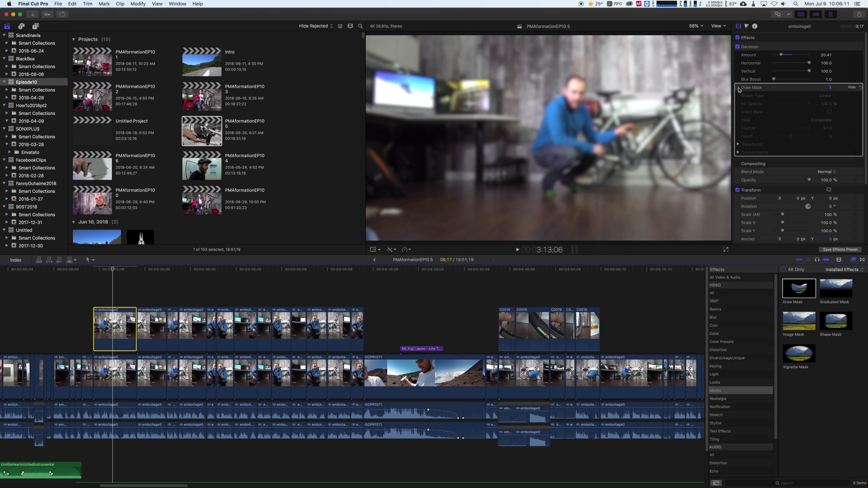
{"action": "left_click", "coordinate": [738, 88]}
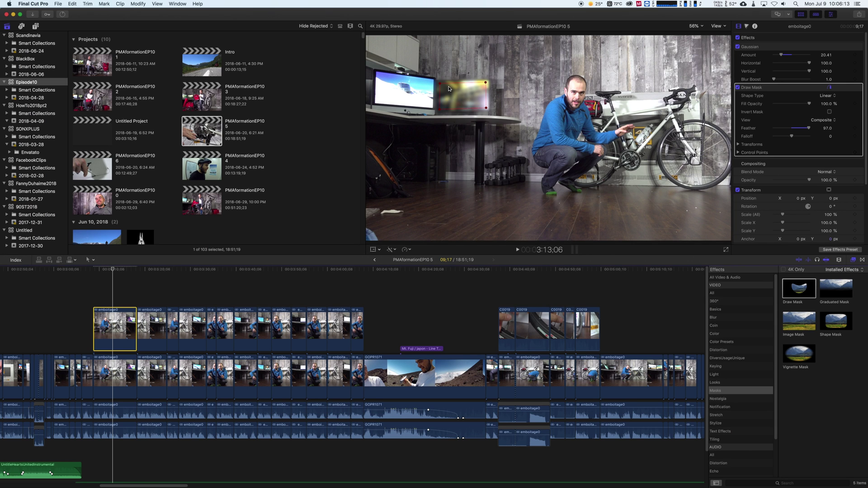
{"action": "left_click", "coordinate": [738, 47]}
{"action": "left_click", "coordinate": [737, 47]}
{"action": "left_click", "coordinate": [738, 47]}
{"action": "left_click", "coordinate": [839, 250]}
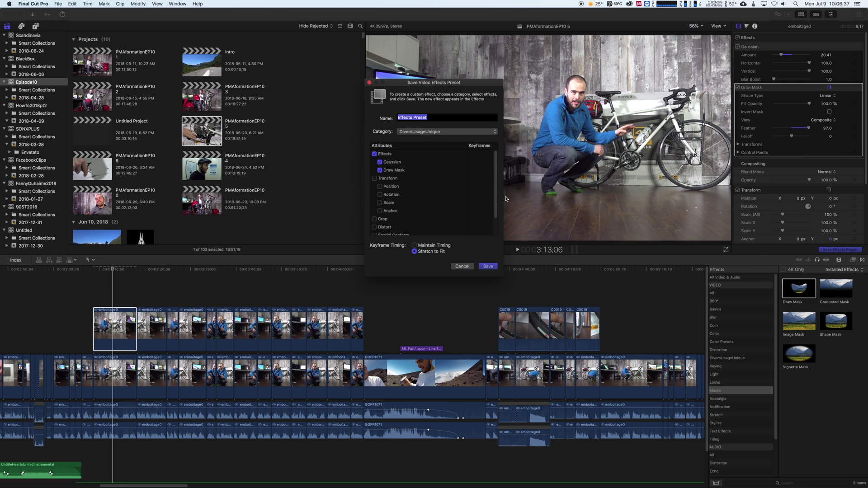
{"action": "mouse_move", "coordinate": [499, 196]}
{"action": "left_mouse_down"}
{"action": "mouse_move", "coordinate": [495, 207]}
{"action": "mouse_move", "coordinate": [500, 190]}
{"action": "left_mouse_up"}
- Name the preset DrawBlur and keep DiversUsageUnique as its category
{"action": "left_click", "coordinate": [437, 120]}
{"action": "left_click_drag", "start_coordinate": [437, 120], "coordinate": [392, 118]}
{"action": "type", "text": "DrawBlur"}
{"action": "left_click", "coordinate": [412, 134]}
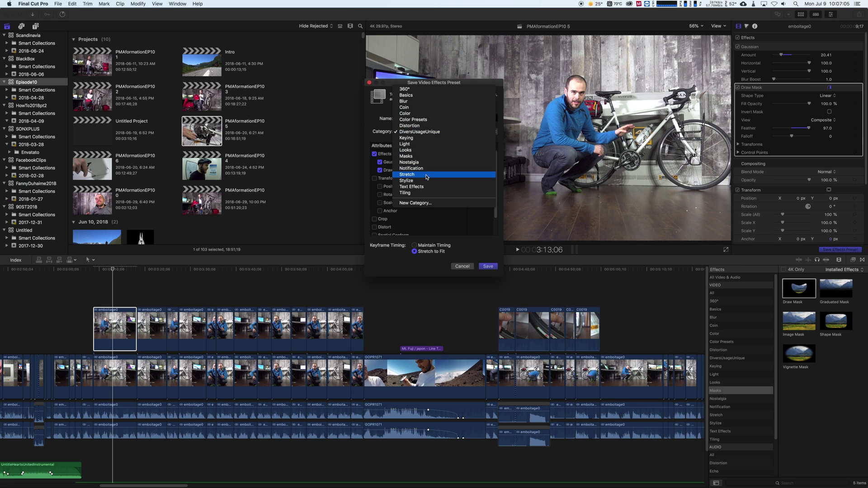
{"action": "left_click", "coordinate": [413, 134]}
{"action": "left_click", "coordinate": [415, 136]}
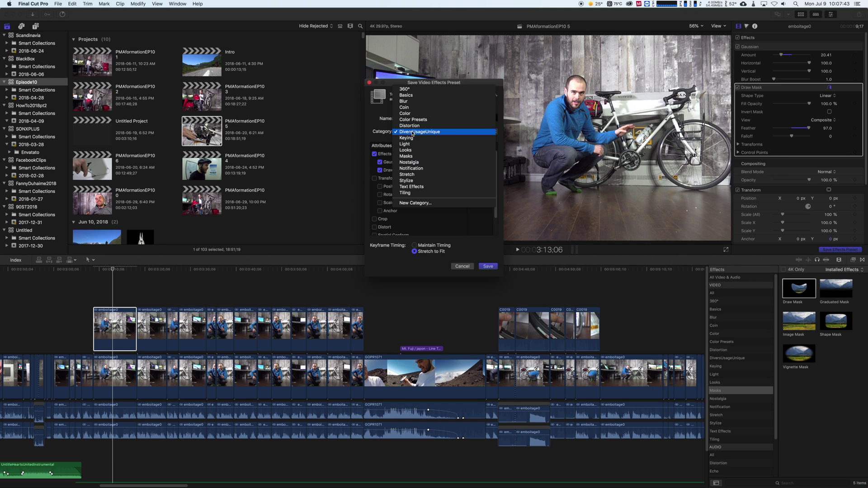
{"action": "left_click", "coordinate": [446, 132]}
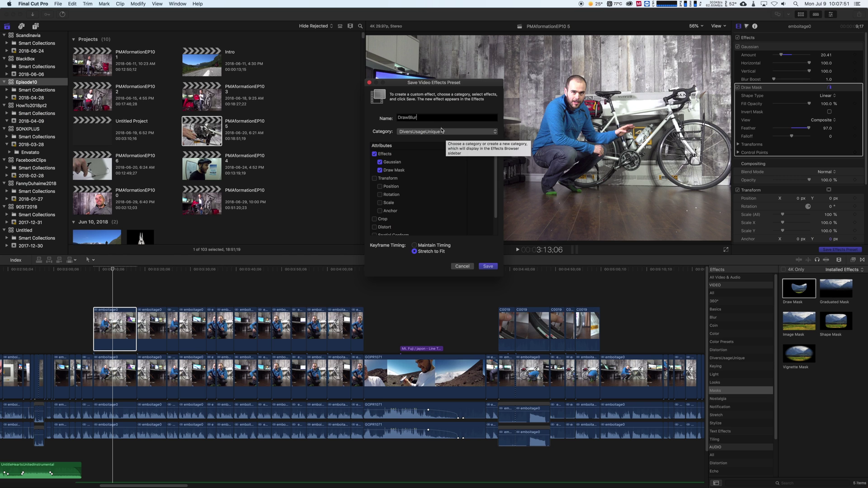
- Save the DrawBlur preset, select the second connected clip, and show the DiversUsageUnique effects category
{"action": "left_click", "coordinate": [486, 266]}
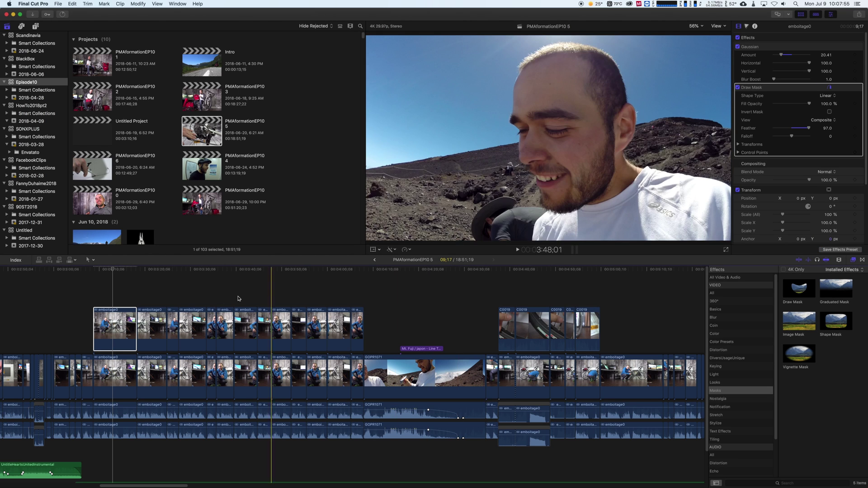
{"action": "left_click", "coordinate": [149, 319]}
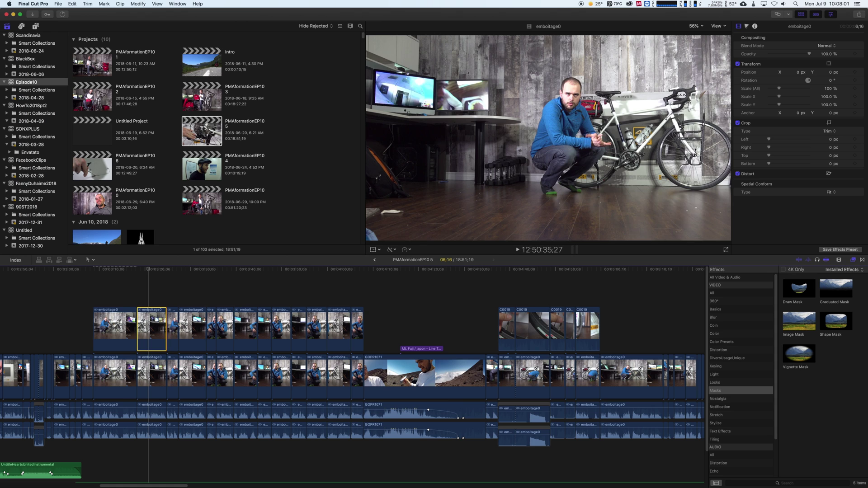
{"action": "left_click", "coordinate": [736, 359]}
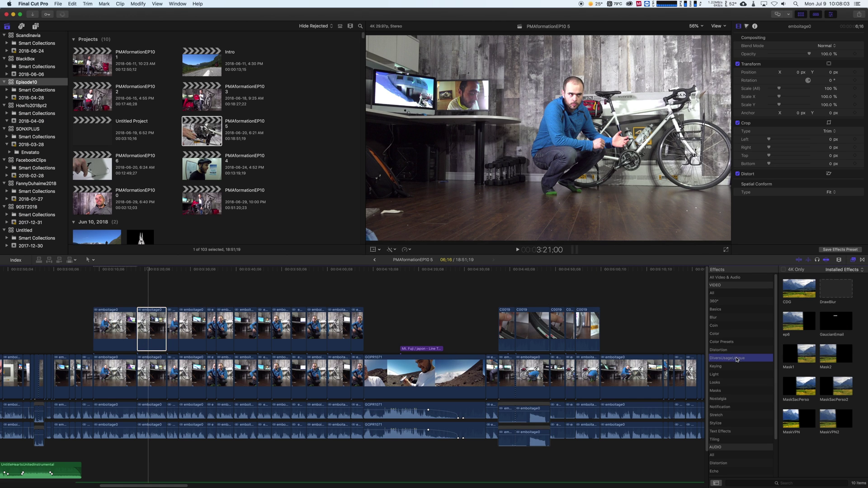
- Drag DrawBlur onto the second and following connected emboitage0 clips
{"action": "left_click_drag", "start_coordinate": [838, 292], "coordinate": [153, 332]}
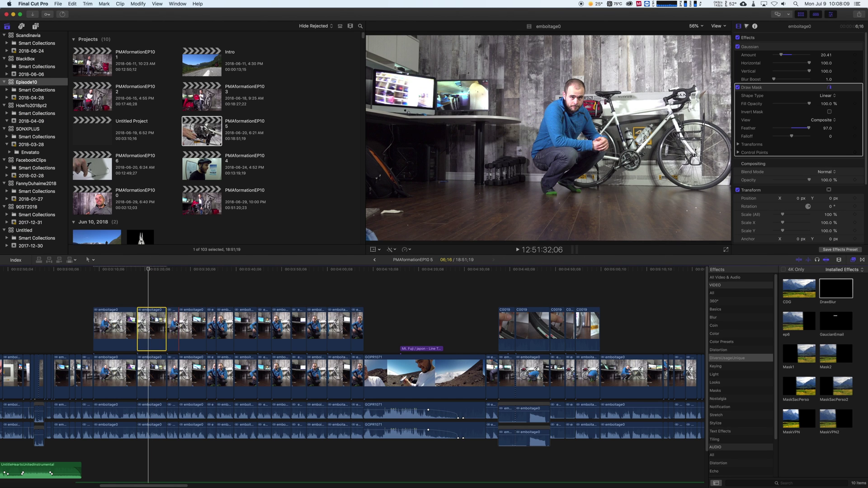
{"action": "left_click_drag", "start_coordinate": [836, 291], "coordinate": [176, 329]}
{"action": "left_click_drag", "start_coordinate": [836, 292], "coordinate": [210, 331]}
{"action": "left_click_drag", "start_coordinate": [827, 293], "coordinate": [227, 328]}
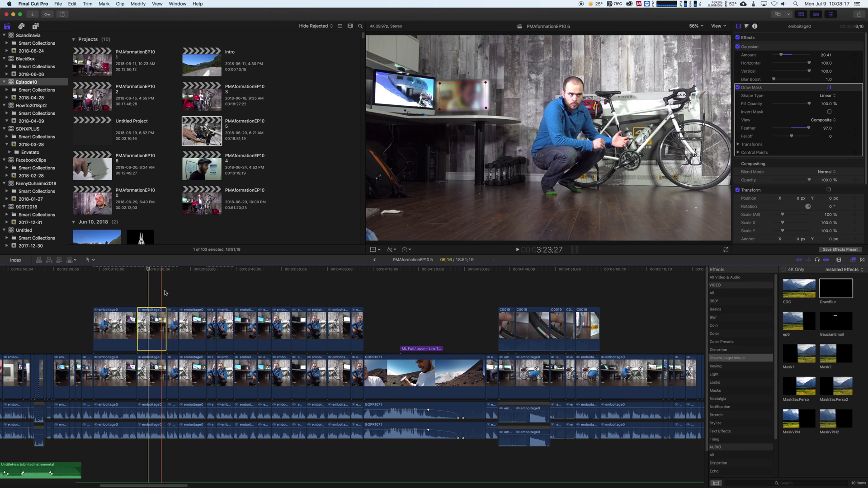
- Play back to check the blurred monitor, then drag DrawBlur onto the next connected clip
{"action": "key", "text": "space"}
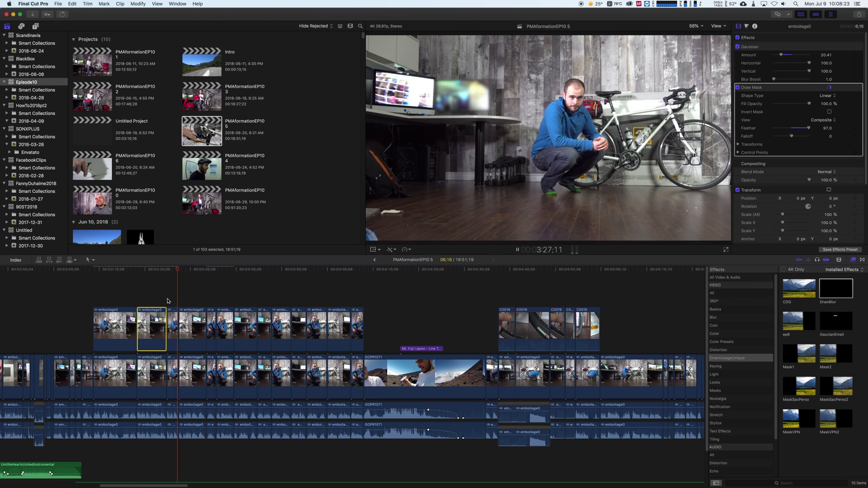
{"action": "key", "text": "space"}
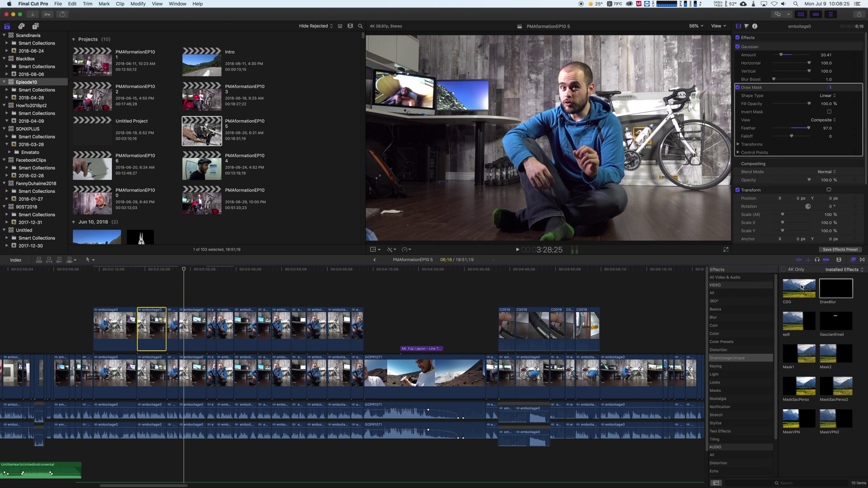
{"action": "left_click_drag", "start_coordinate": [194, 322], "coordinate": [197, 324]}
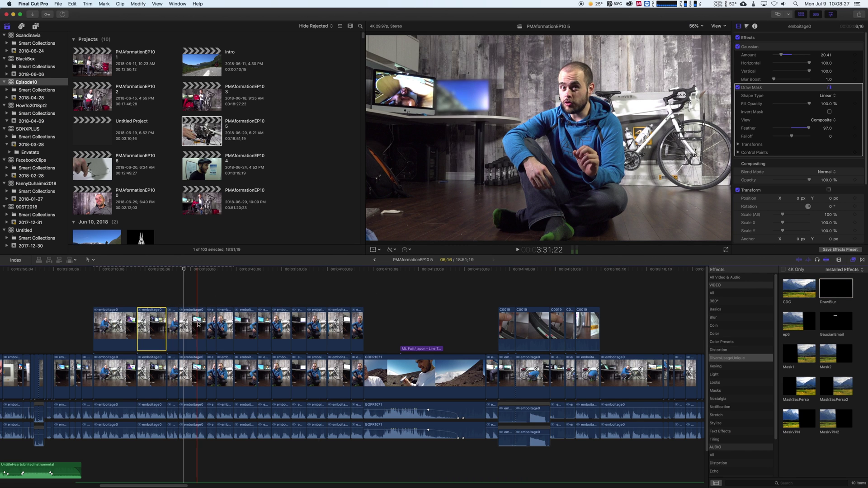
{"action": "key", "text": "space"}
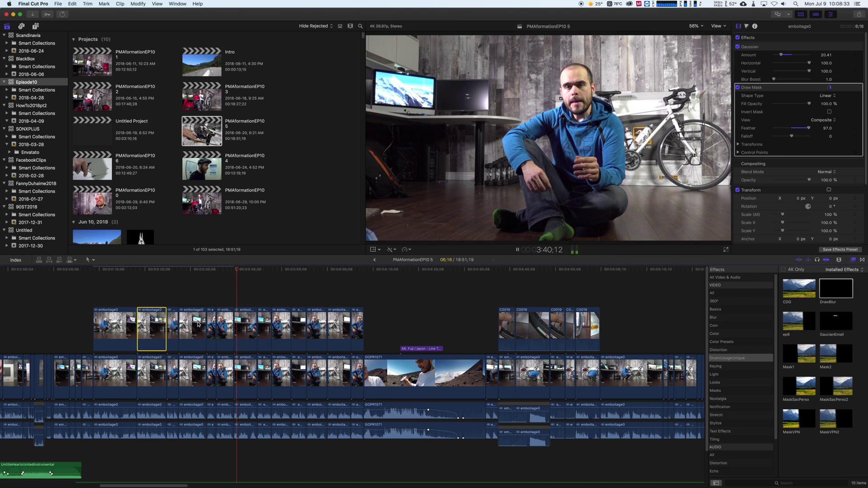
{"action": "key", "text": "space"}
{"action": "left_click_drag", "start_coordinate": [831, 290], "coordinate": [246, 331]}
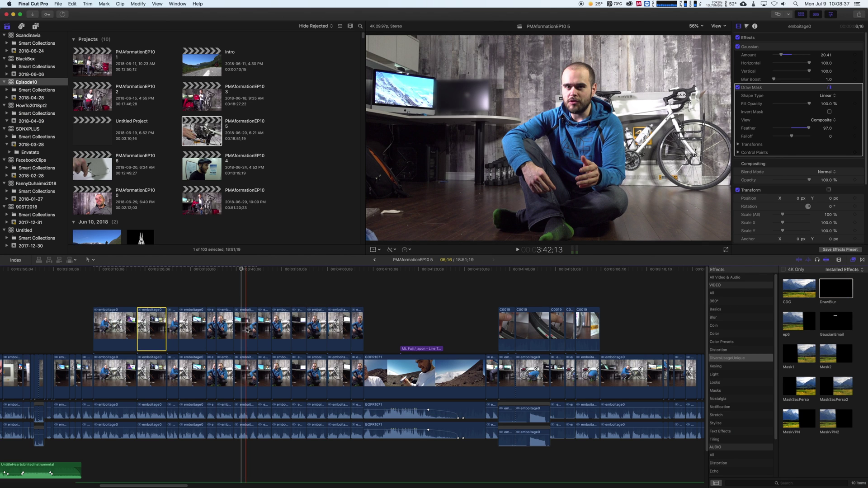